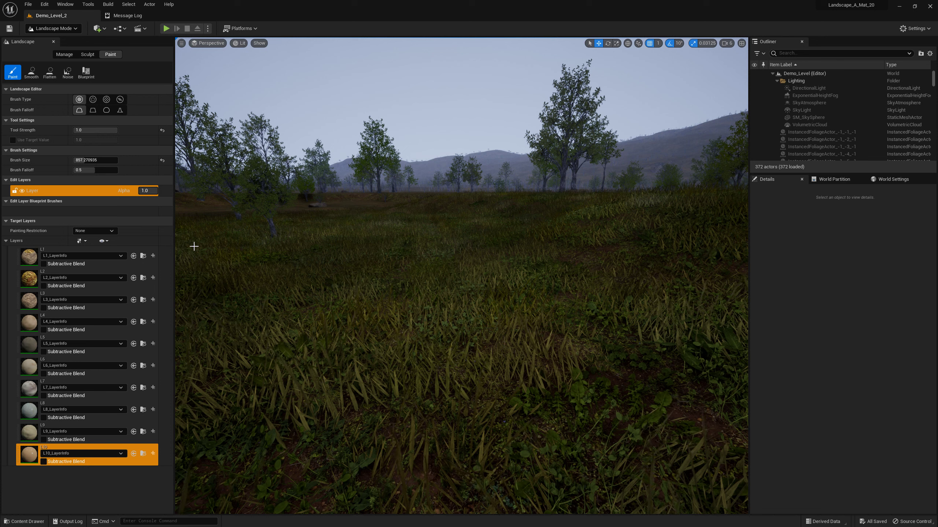
# Paint a bare brown dirt patch of L10_LayerInfo onto the grassy ground
pyautogui.click(70, 448)
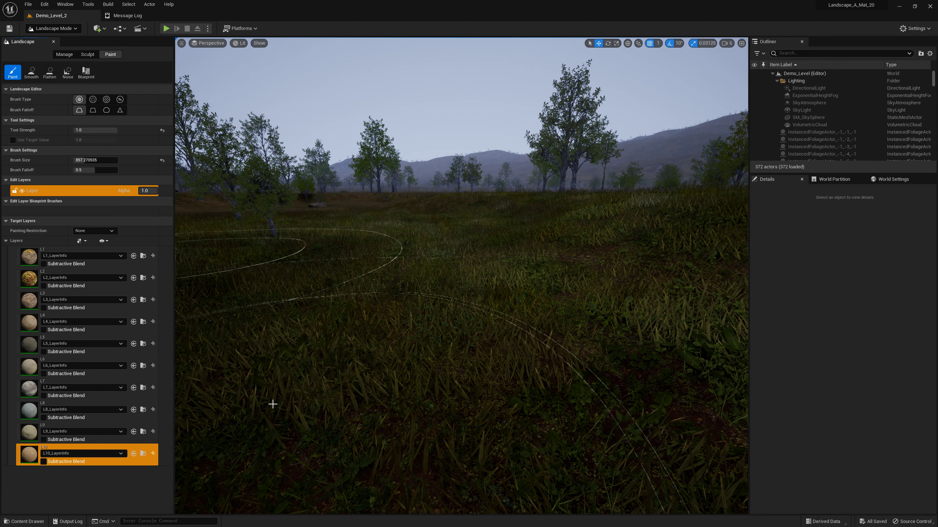
pyautogui.moveTo(400, 313)
pyautogui.mouseDown(button='right')
pyautogui.moveTo(400, 369)
pyautogui.moveTo(399, 332)
pyautogui.mouseUp(button='right')
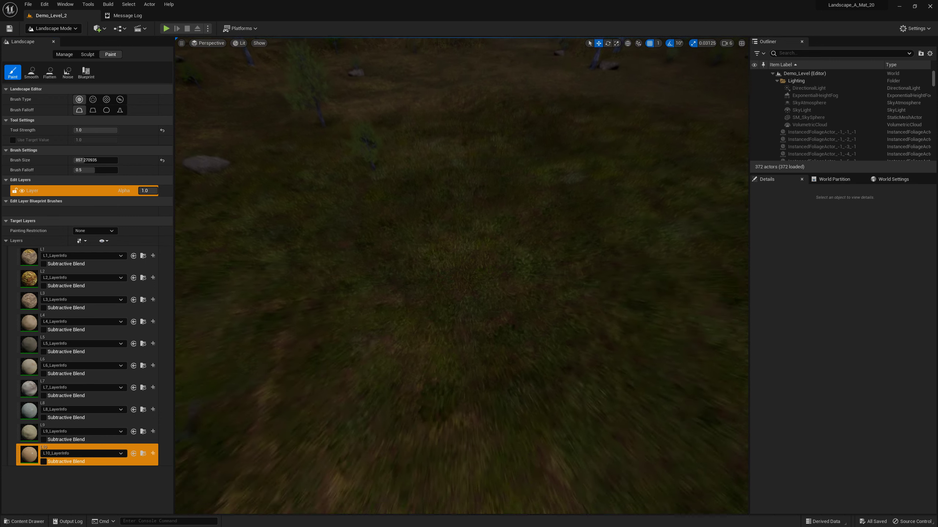
pyautogui.click(431, 299)
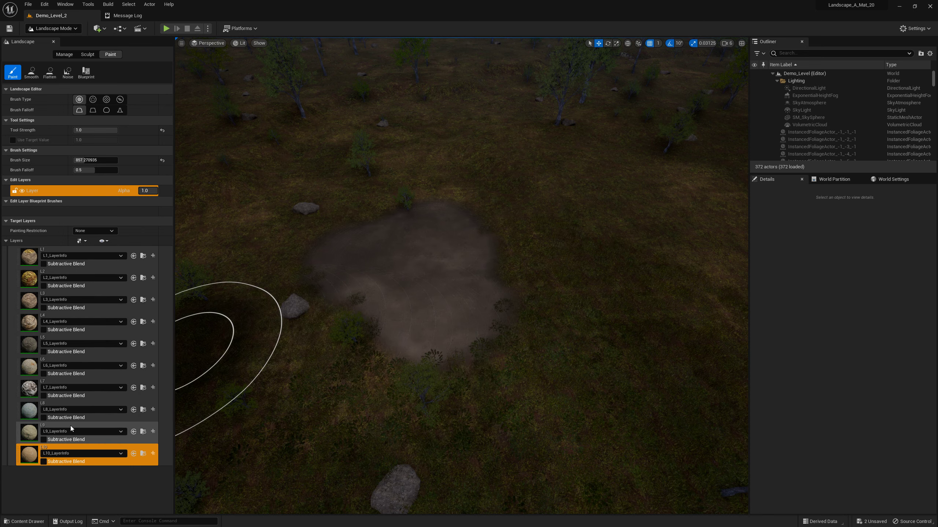
pyautogui.moveTo(370, 345)
pyautogui.mouseDown(button='right')
pyautogui.moveTo(371, 387)
pyautogui.moveTo(371, 310)
pyautogui.moveTo(371, 332)
pyautogui.mouseUp(button='right')
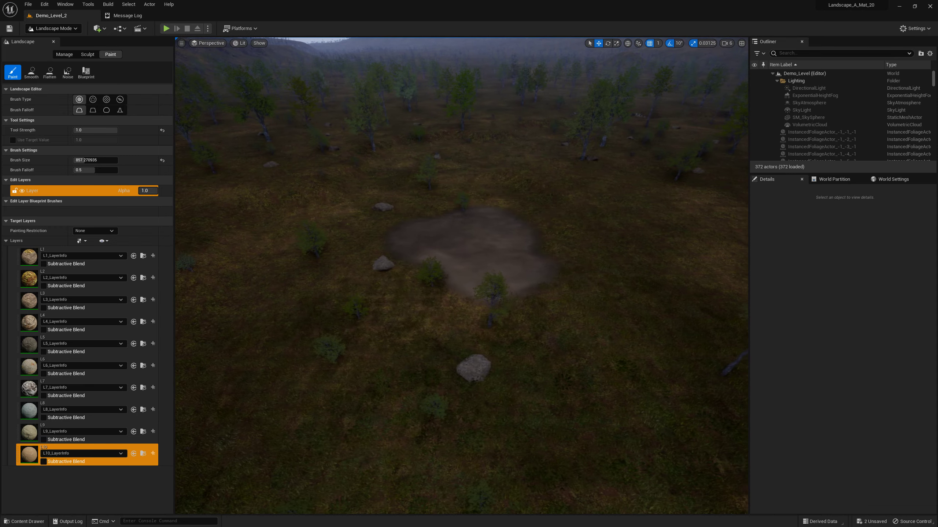
# Paint a bluish-grey L9_LayerInfo patch beside the dirt, then select L8_LayerInfo
pyautogui.click(88, 427)
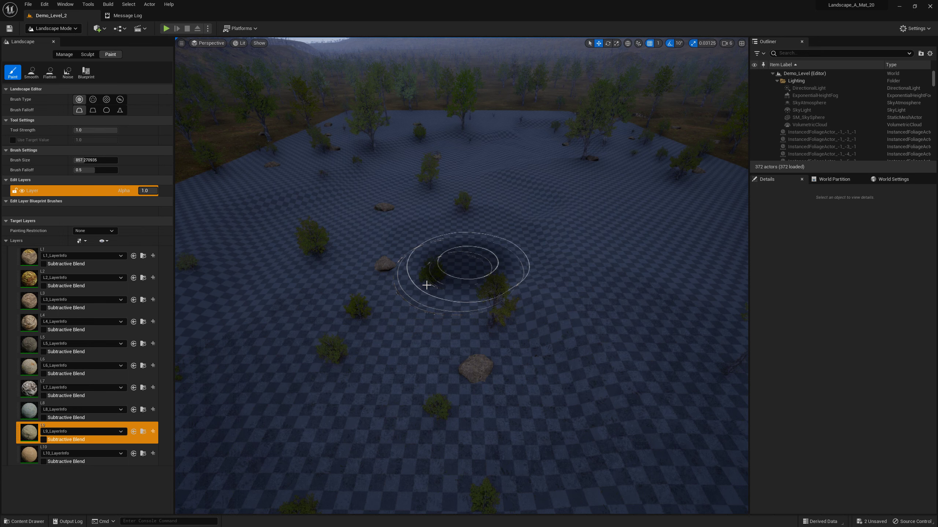
pyautogui.moveTo(446, 277); pyautogui.dragTo(536, 296)
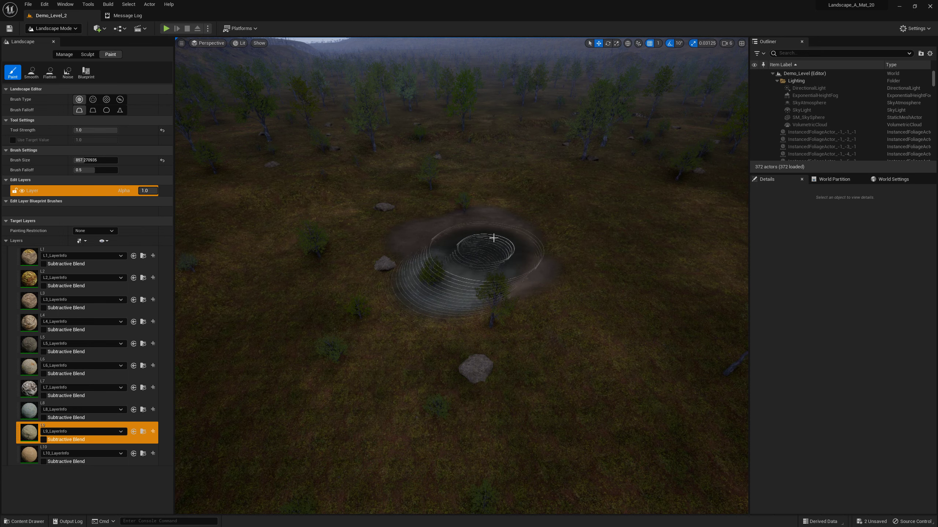
pyautogui.moveTo(536, 296); pyautogui.dragTo(536, 295, button='right')
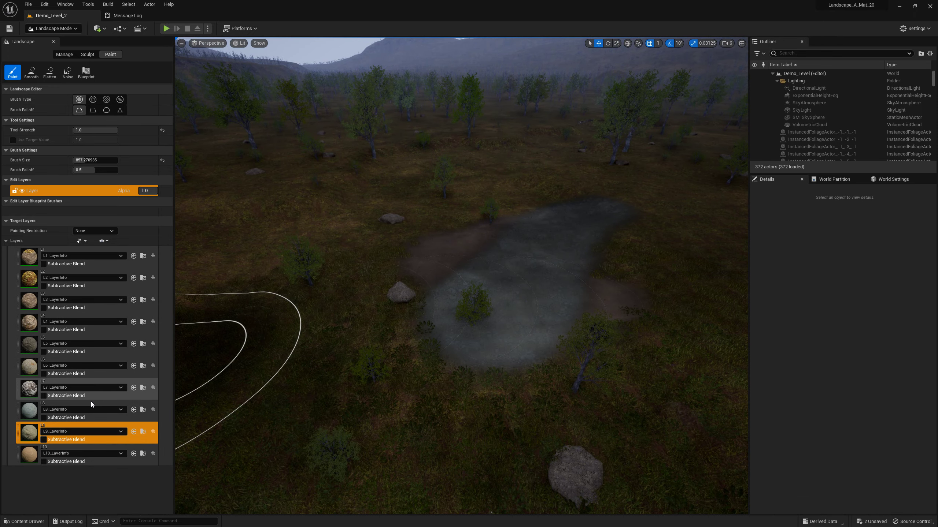
pyautogui.click(91, 402)
# Brush a large L8 paving patch toward the lower left, inspect it, then select L7
pyautogui.moveTo(452, 385)
pyautogui.mouseDown()
pyautogui.moveTo(438, 393)
pyautogui.moveTo(335, 350)
pyautogui.mouseUp()
pyautogui.moveTo(334, 349); pyautogui.dragTo(285, 366, button='right')
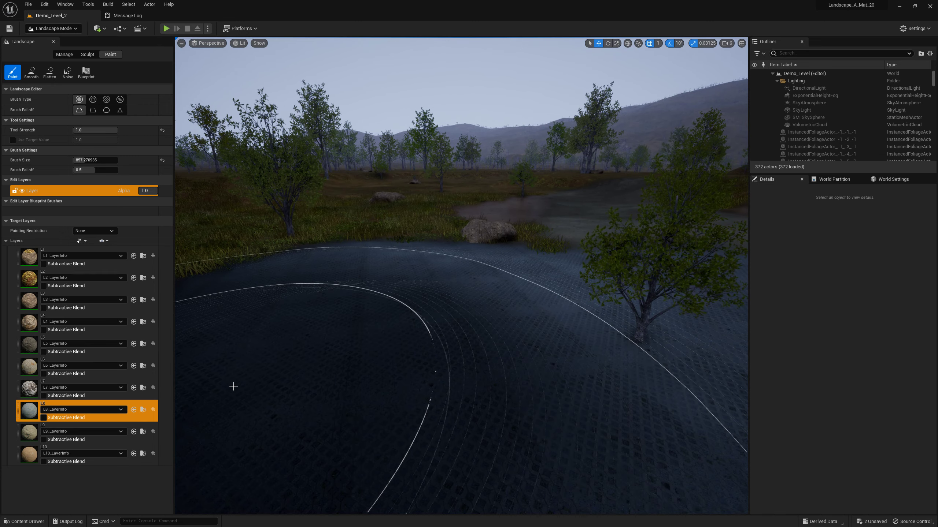
pyautogui.moveTo(232, 388); pyautogui.dragTo(232, 388, button='right')
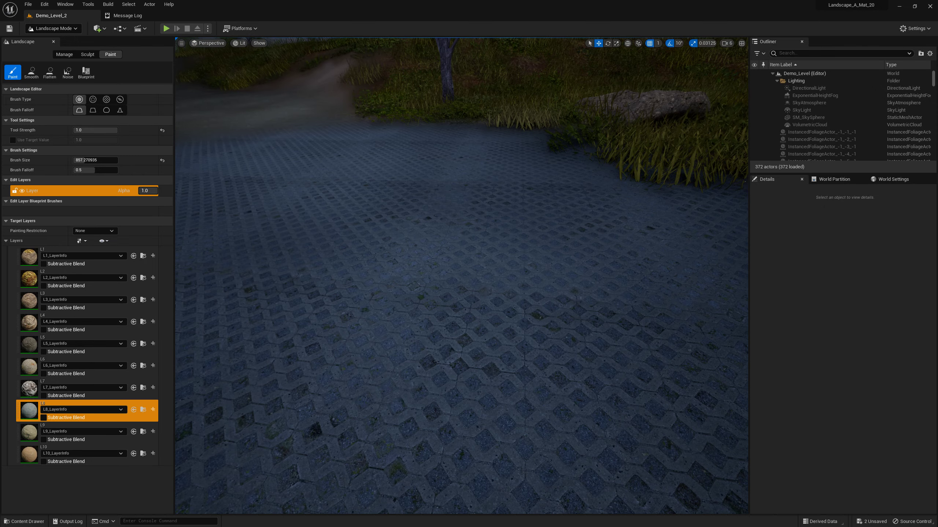
pyautogui.moveTo(232, 388); pyautogui.dragTo(232, 387, button='right')
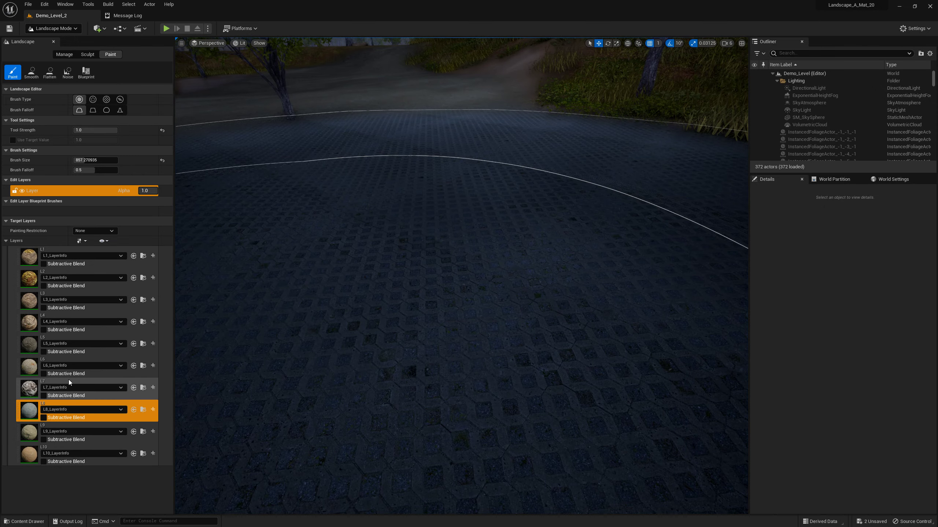
pyautogui.click(70, 384)
pyautogui.moveTo(329, 306); pyautogui.dragTo(329, 306, button='right')
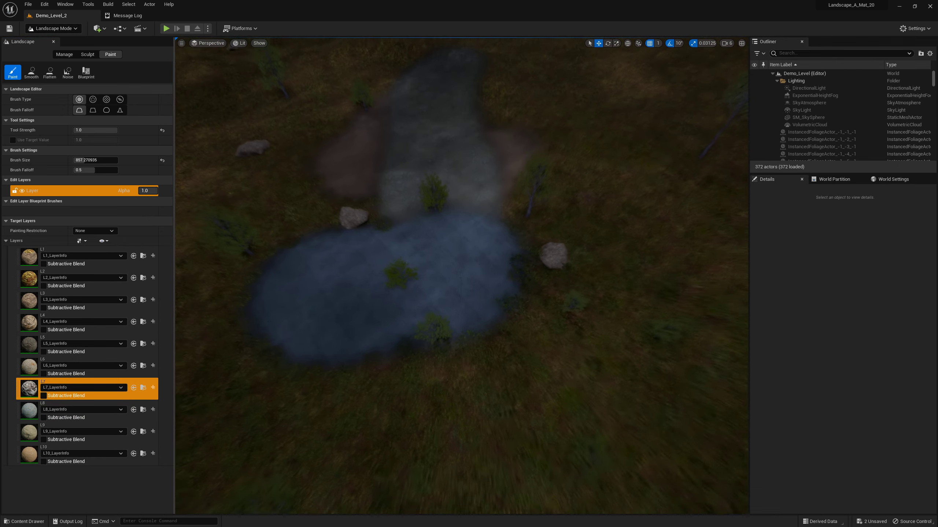
# Paint a dark L7 stone patch extending to the lower left
pyautogui.click(332, 297)
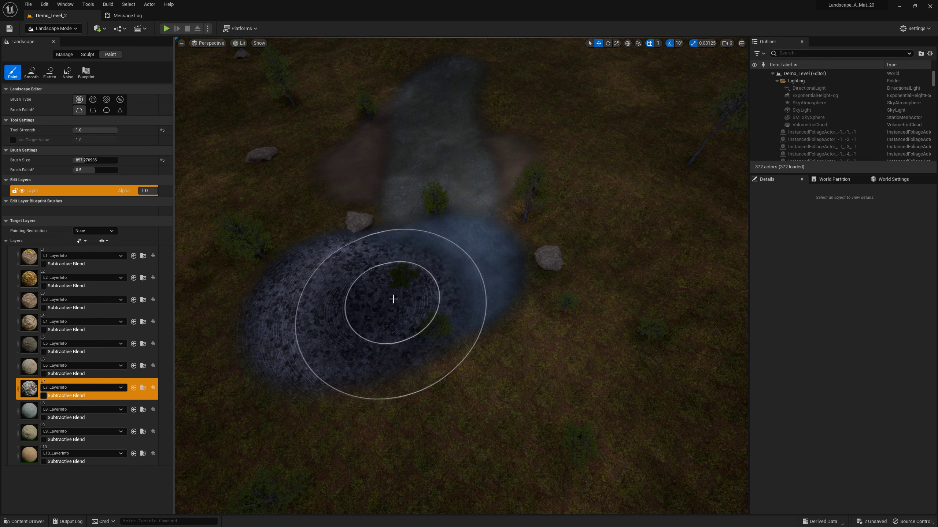
pyautogui.moveTo(383, 370); pyautogui.dragTo(326, 382)
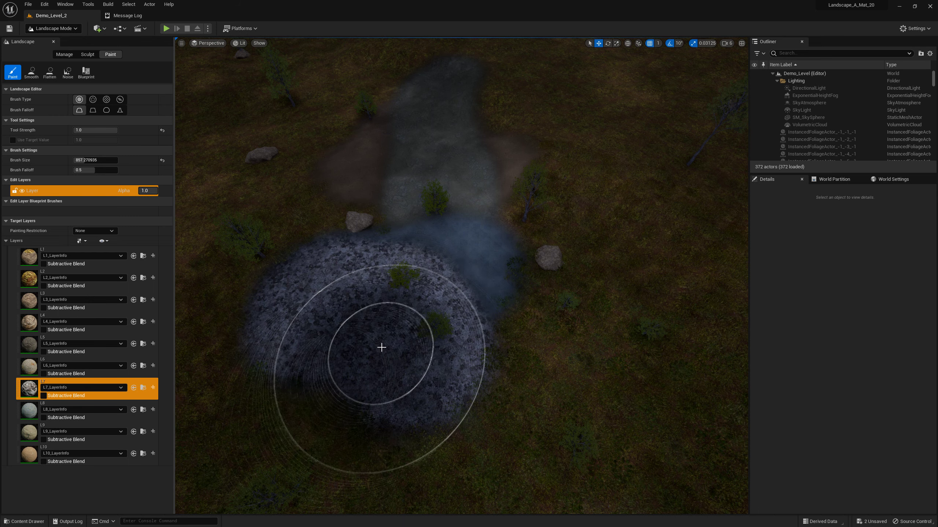
pyautogui.moveTo(381, 347); pyautogui.dragTo(382, 347, button='right')
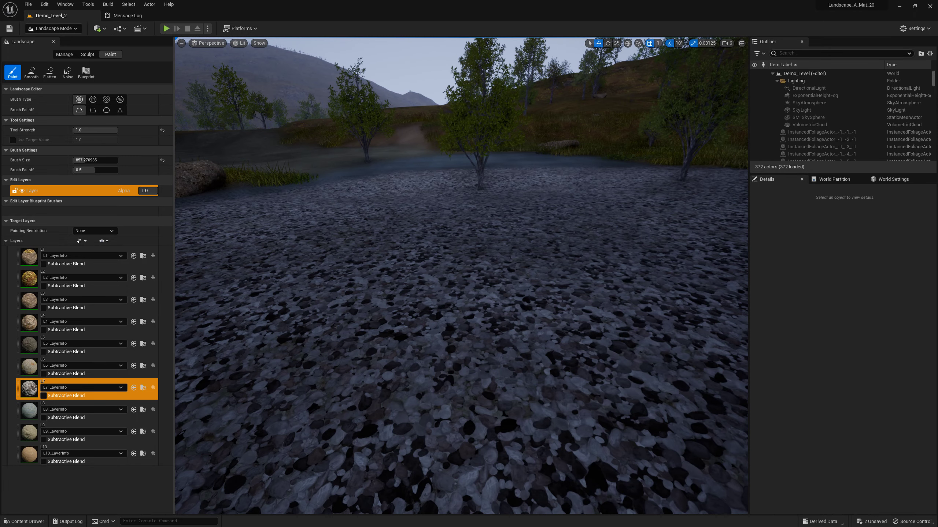
pyautogui.moveTo(223, 378); pyautogui.dragTo(222, 365, button='right')
# Apply the leaf-strewn L6 ground layer, then select L5 as the next layer
pyautogui.click(96, 358)
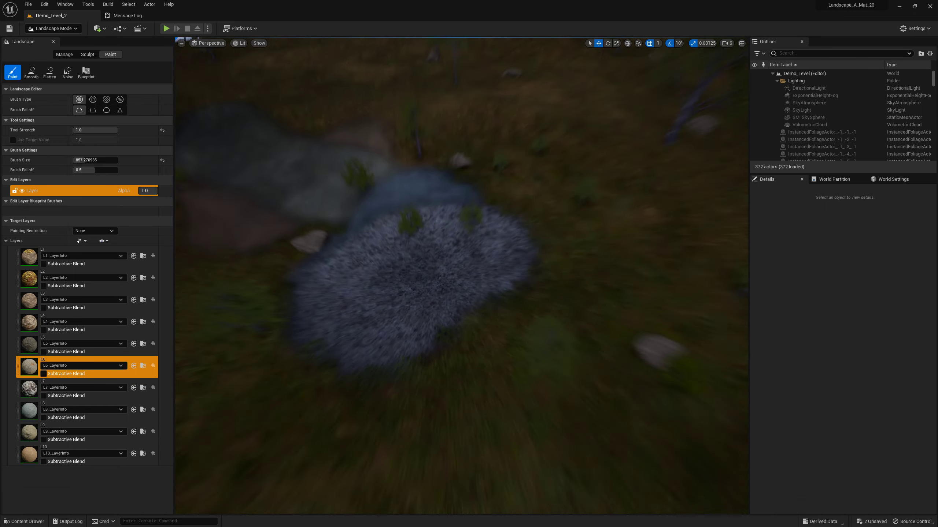
pyautogui.scroll(-5, 324, 331)
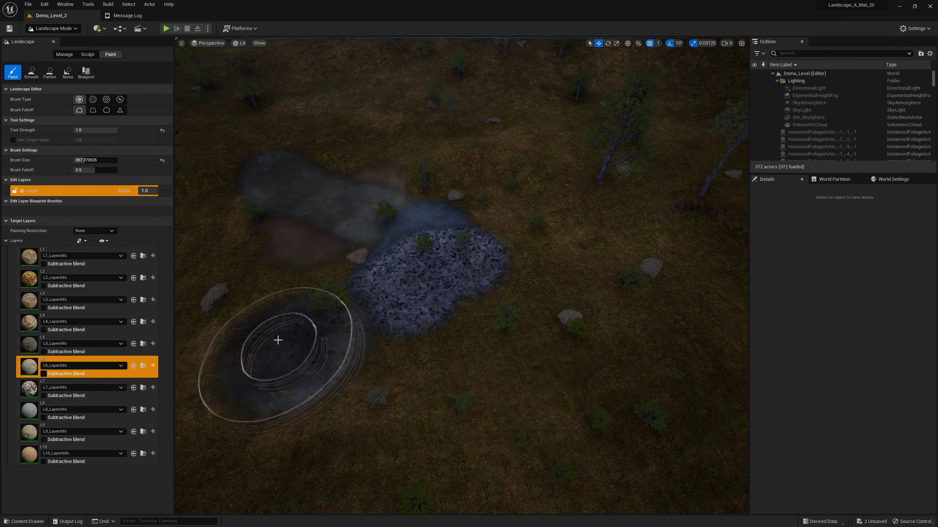
pyautogui.moveTo(411, 363); pyautogui.dragTo(410, 364, button='right')
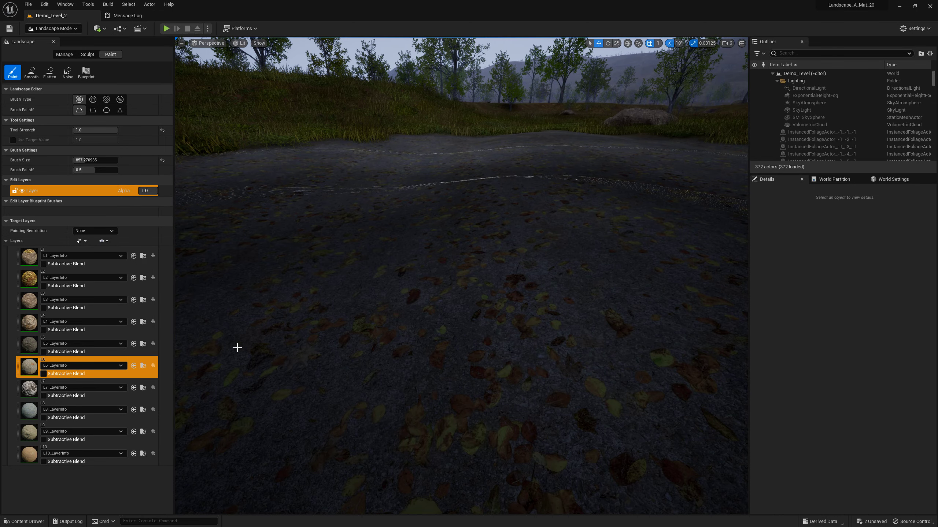
pyautogui.click(87, 335)
# Paint a dark L5 soil patch extending down and to the right
pyautogui.moveTo(348, 302); pyautogui.dragTo(352, 310, button='right')
pyautogui.moveTo(351, 310); pyautogui.dragTo(388, 343)
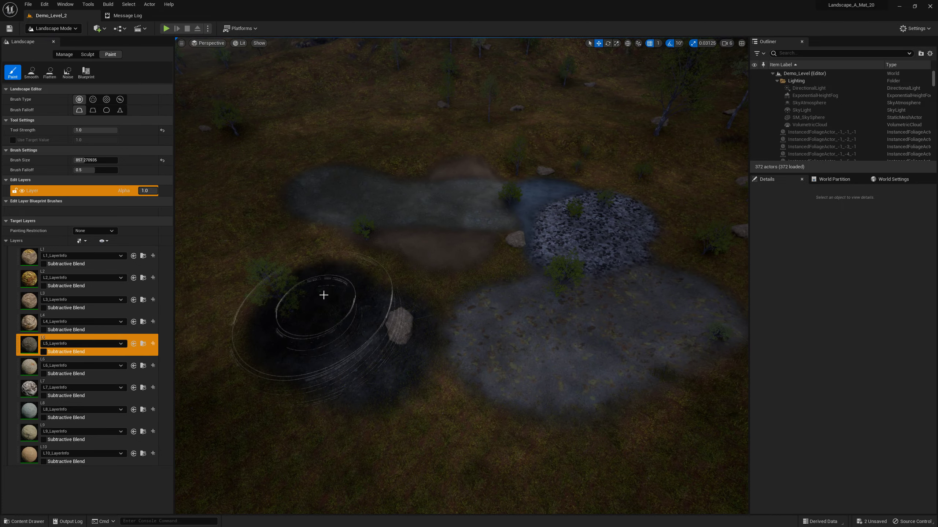
pyautogui.moveTo(286, 343); pyautogui.dragTo(297, 371)
pyautogui.moveTo(297, 371); pyautogui.dragTo(297, 370, button='right')
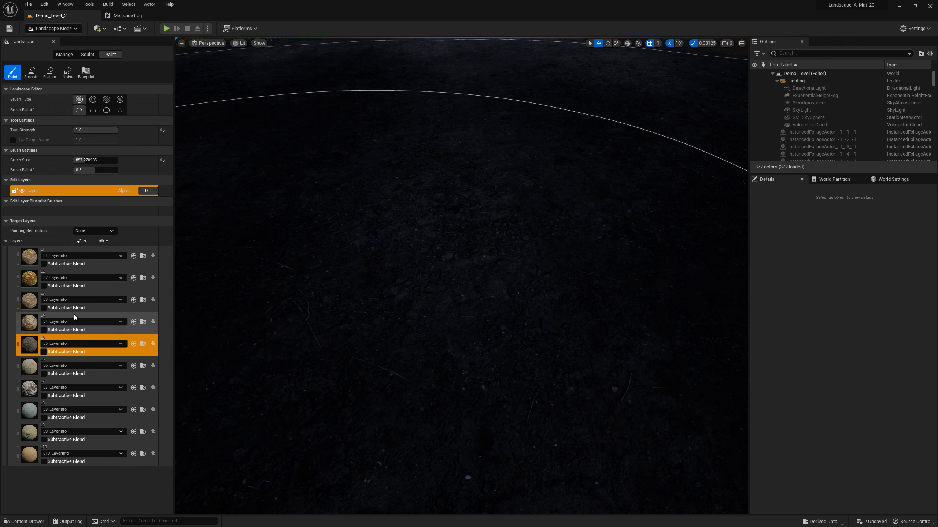
# Paint a dark needle-strewn L4 patch, then select L3 as the next layer
pyautogui.click(74, 314)
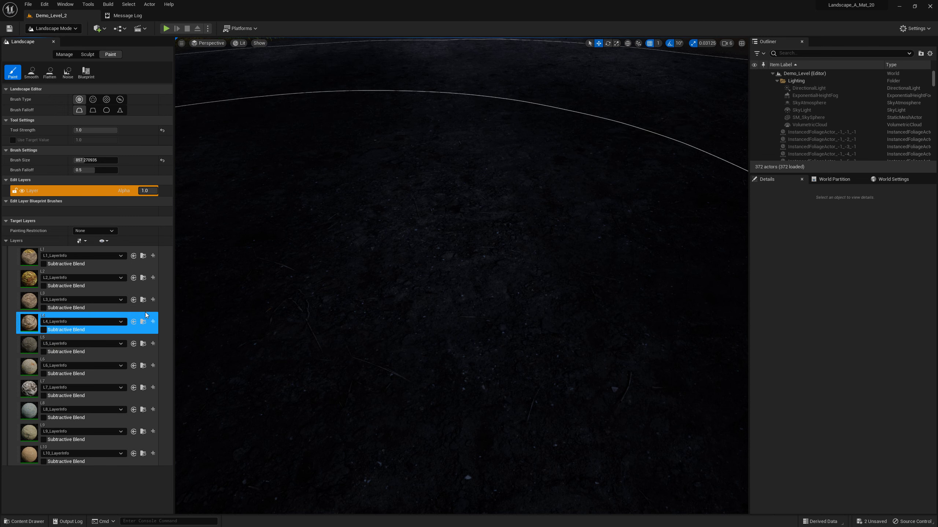
pyautogui.moveTo(461, 277); pyautogui.dragTo(461, 277, button='right')
pyautogui.moveTo(297, 277); pyautogui.dragTo(351, 268)
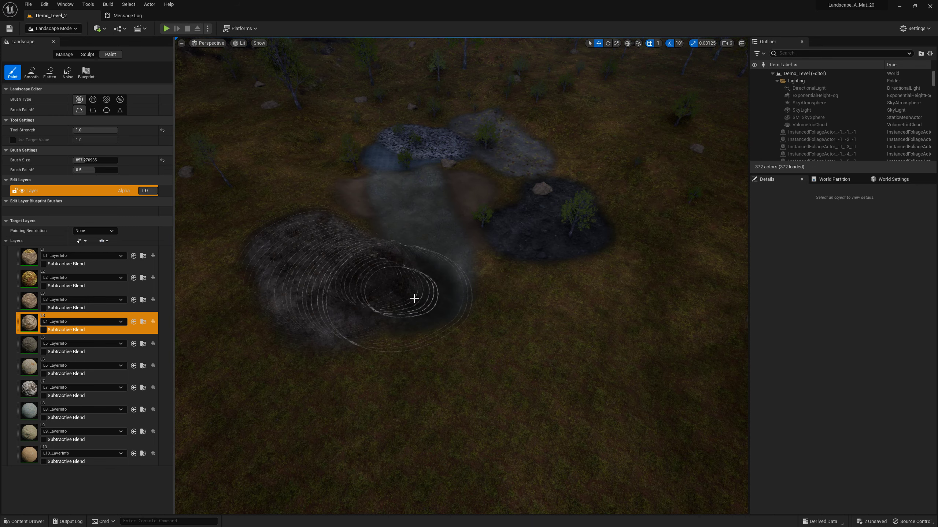
pyautogui.moveTo(379, 334); pyautogui.dragTo(379, 333, button='right')
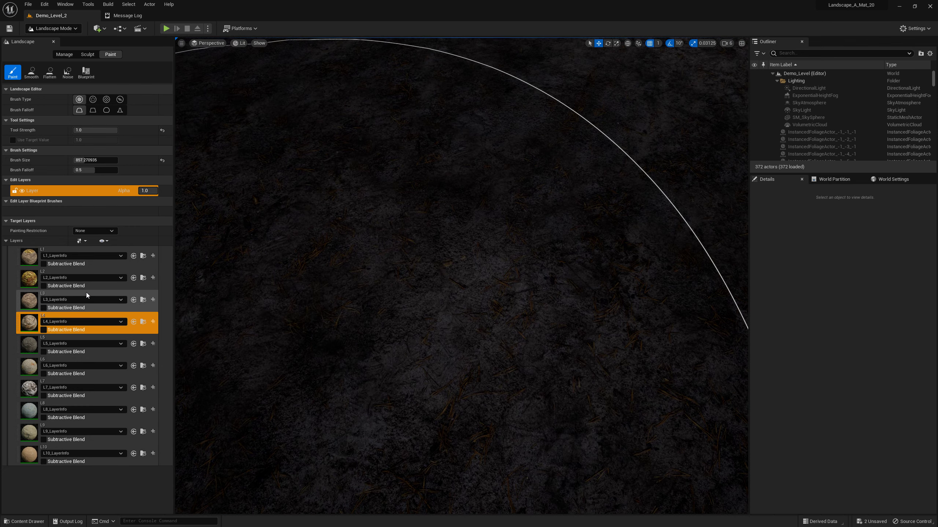
pyautogui.click(86, 292)
# Paint a dark lichen-speckled L3 rock patch beside the earlier patches
pyautogui.scroll(-10, 329, 270)
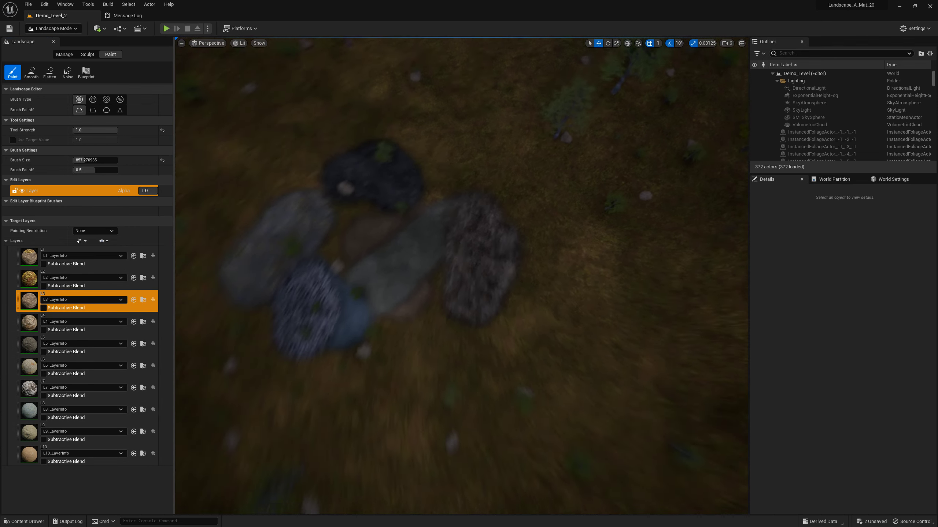
pyautogui.moveTo(329, 270); pyautogui.dragTo(329, 269, button='right')
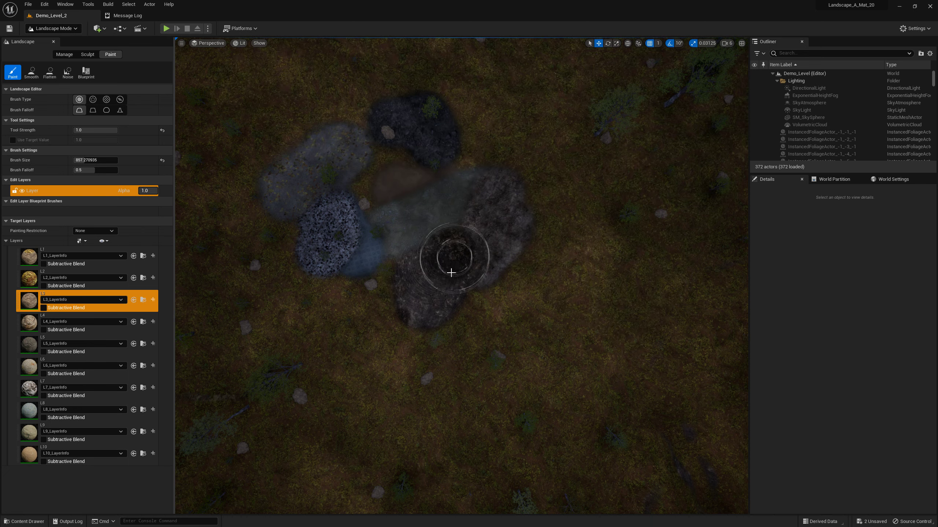
pyautogui.scroll(10, 453, 283)
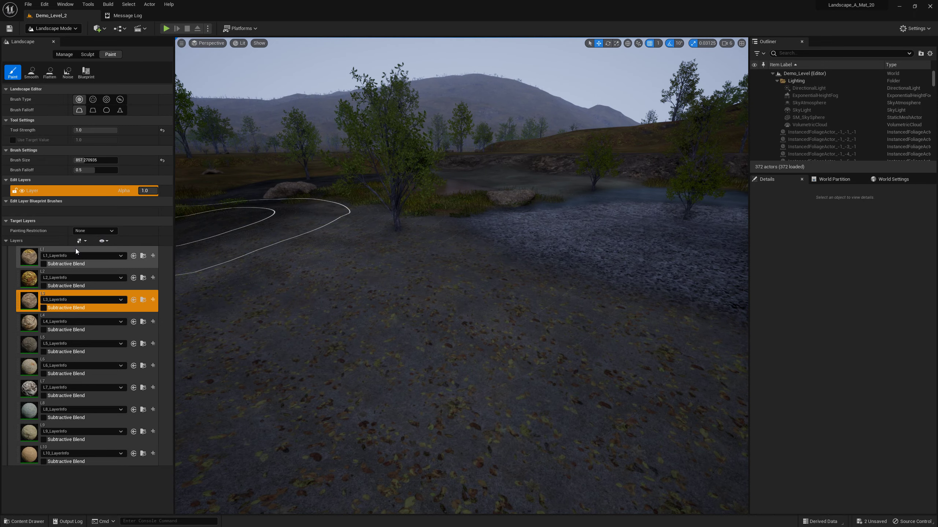
# Switch to Selection Mode and bring up the landscape's context menu in the viewport
pyautogui.click(57, 39)
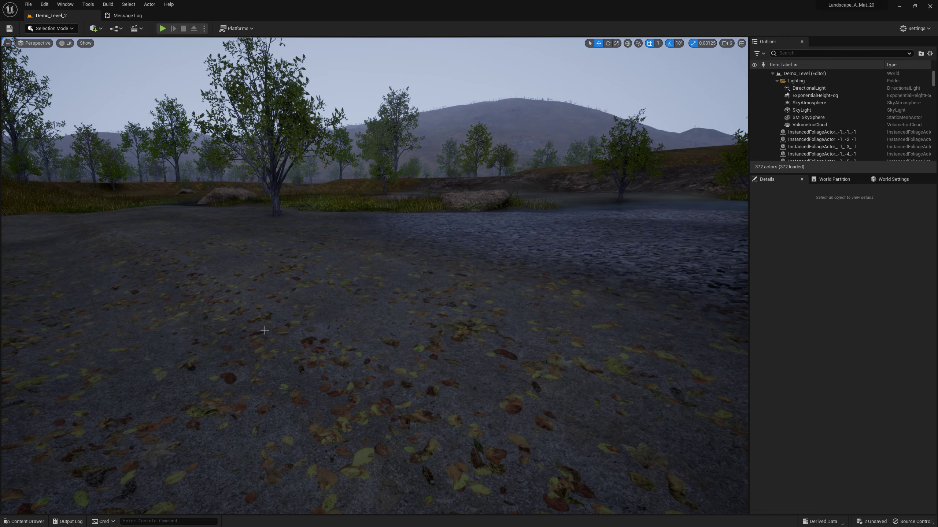
pyautogui.rightClick(265, 333)
# Play From Here in fullscreen (F11) with the mouse captured for first-person view
pyautogui.click(295, 515)
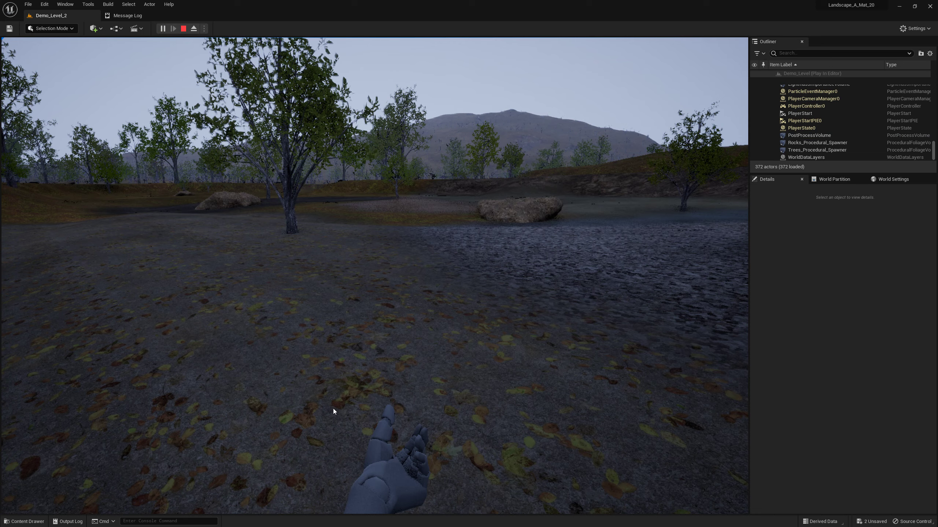
pyautogui.click(423, 376)
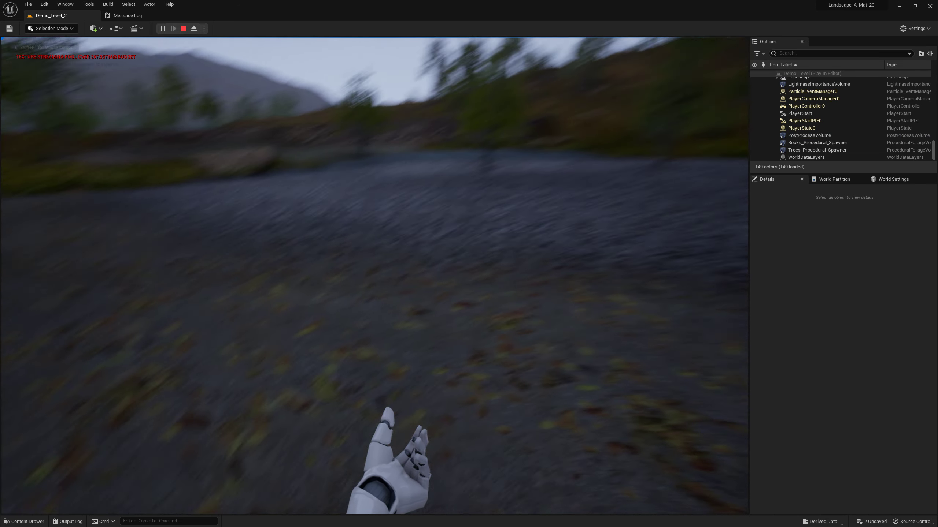
pyautogui.press('F11')
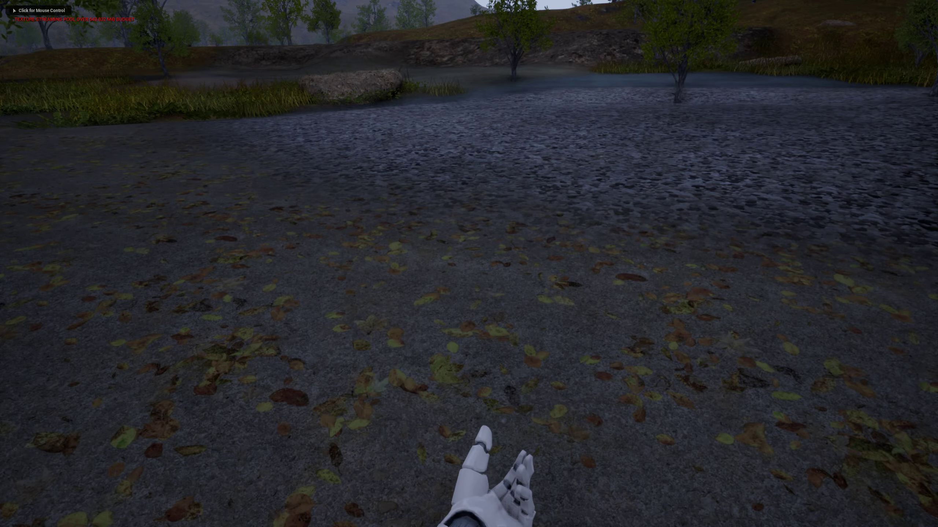
pyautogui.click(469, 263)
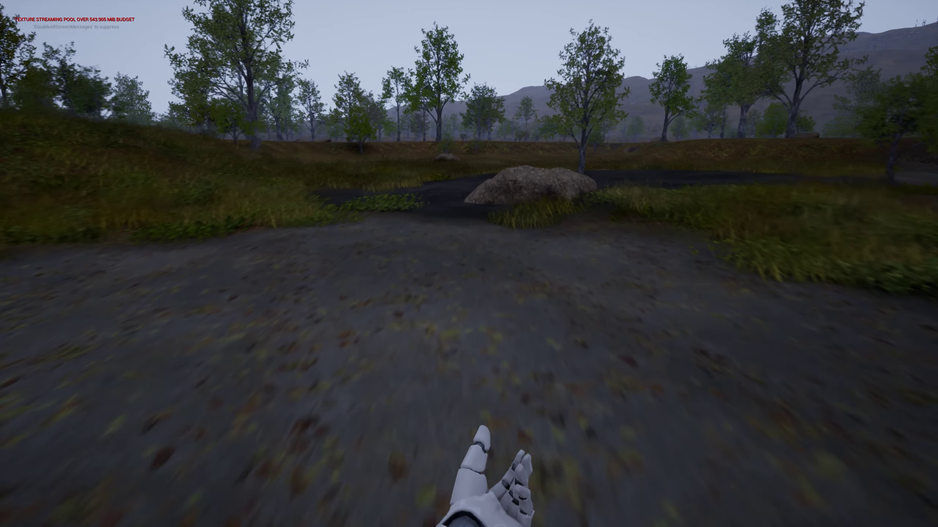
# Walk forward past the rock and tree toward the dirt bank
pyautogui.press('w')
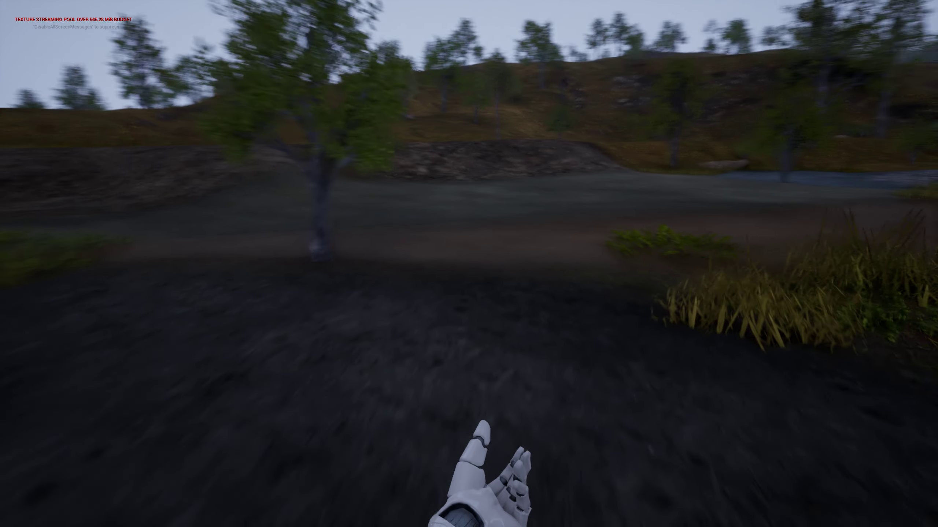
pyautogui.press('w')
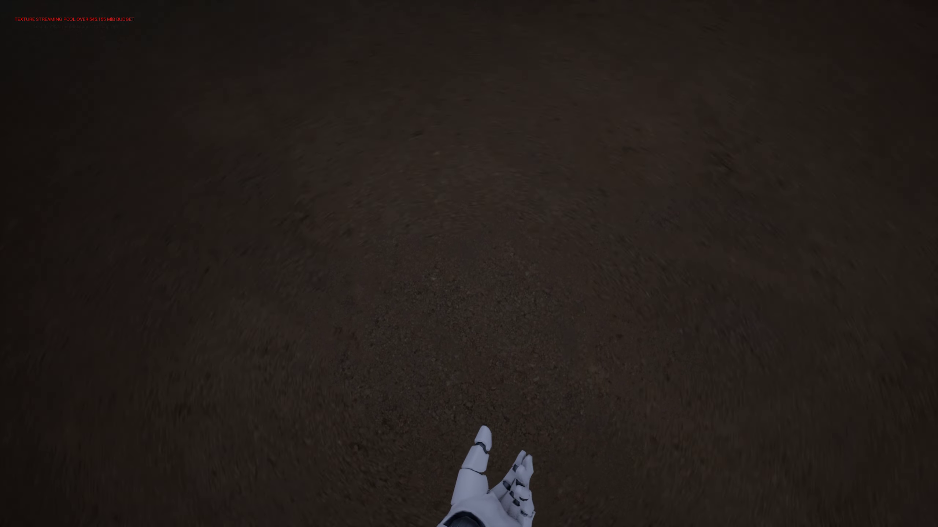
pyautogui.press('w')
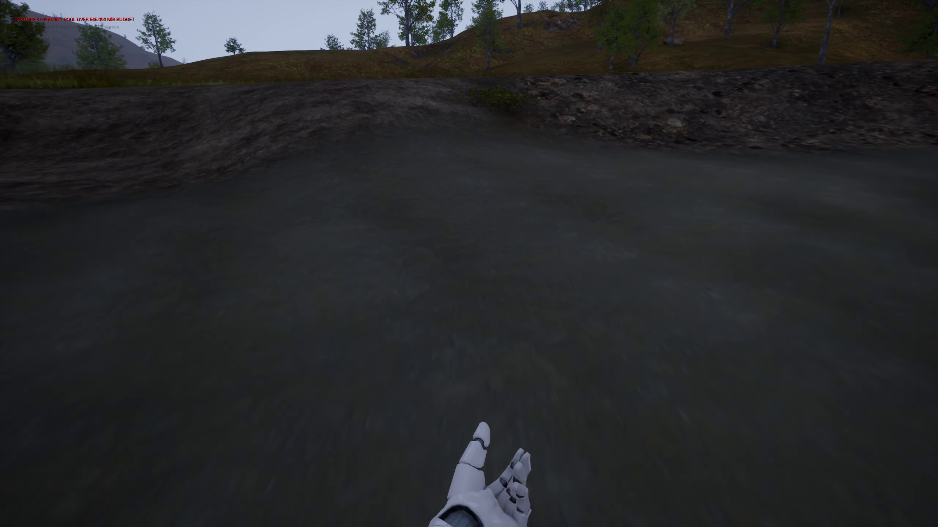